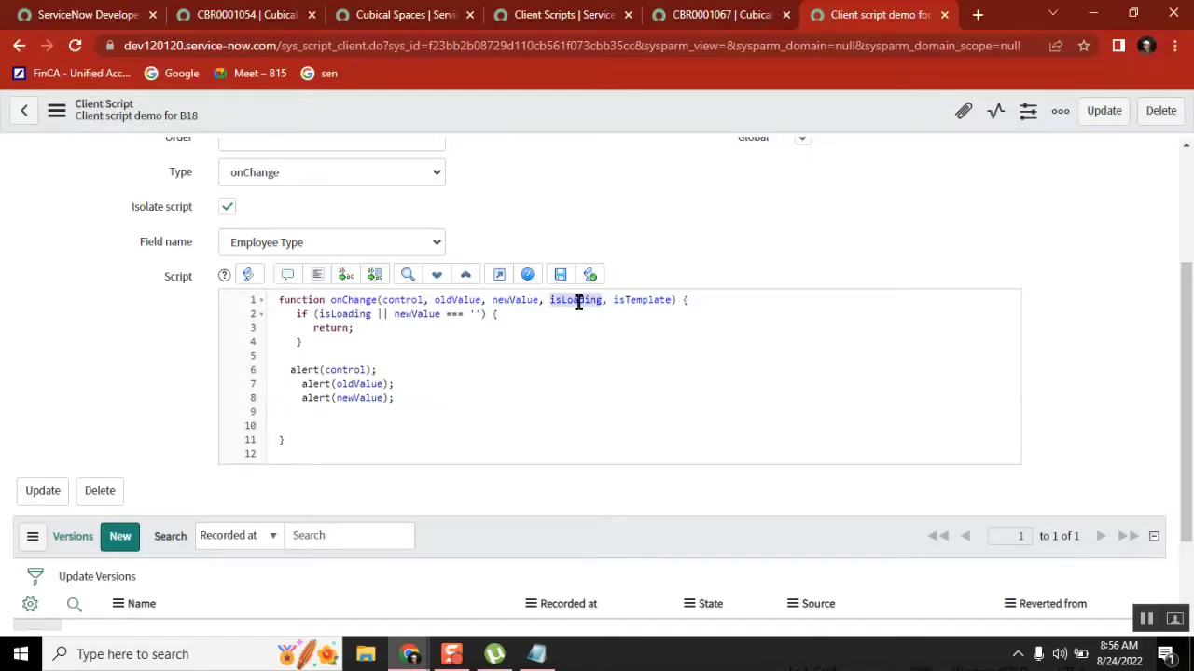
- Add an alert(isLoading); line after the newValue alert in the script
{"action": "left_click", "coordinate": [411, 396]}
{"action": "key", "text": "Return"}
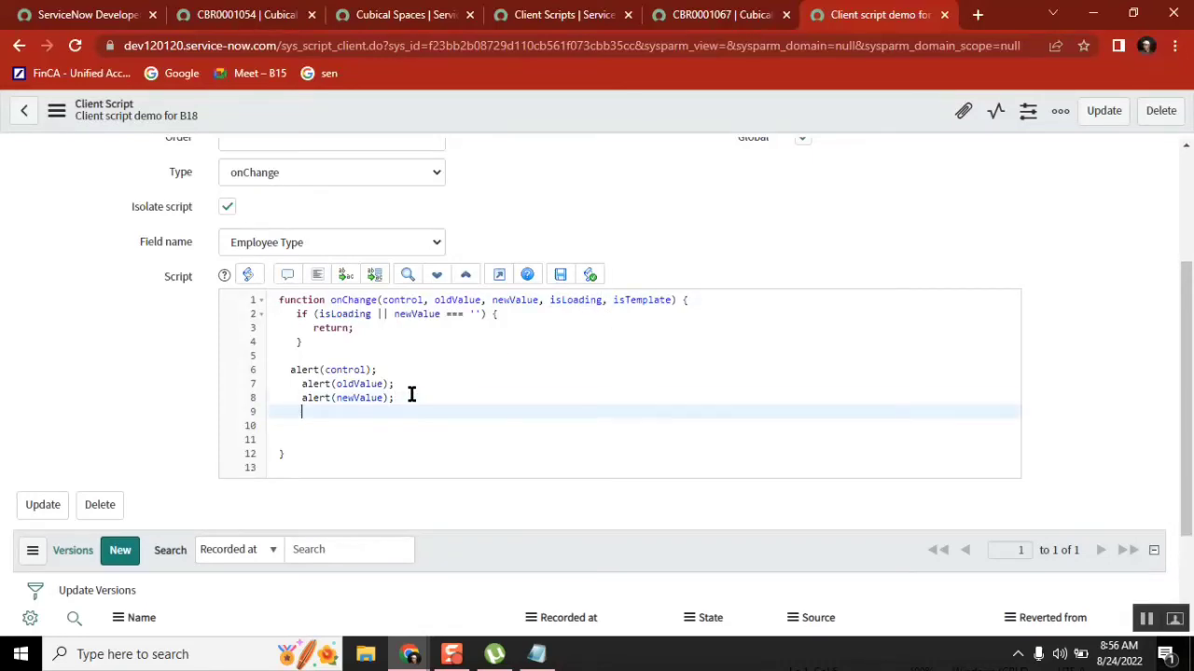
{"action": "type", "text": "alert"}
{"action": "type", "text": "(isLoading)"}
{"action": "type", "text": ";"}
- Begin an alert line for isTemplate, pasting the copied parameter name
{"action": "double_click", "coordinate": [636, 301]}
{"action": "key", "text": "ctrl+c"}
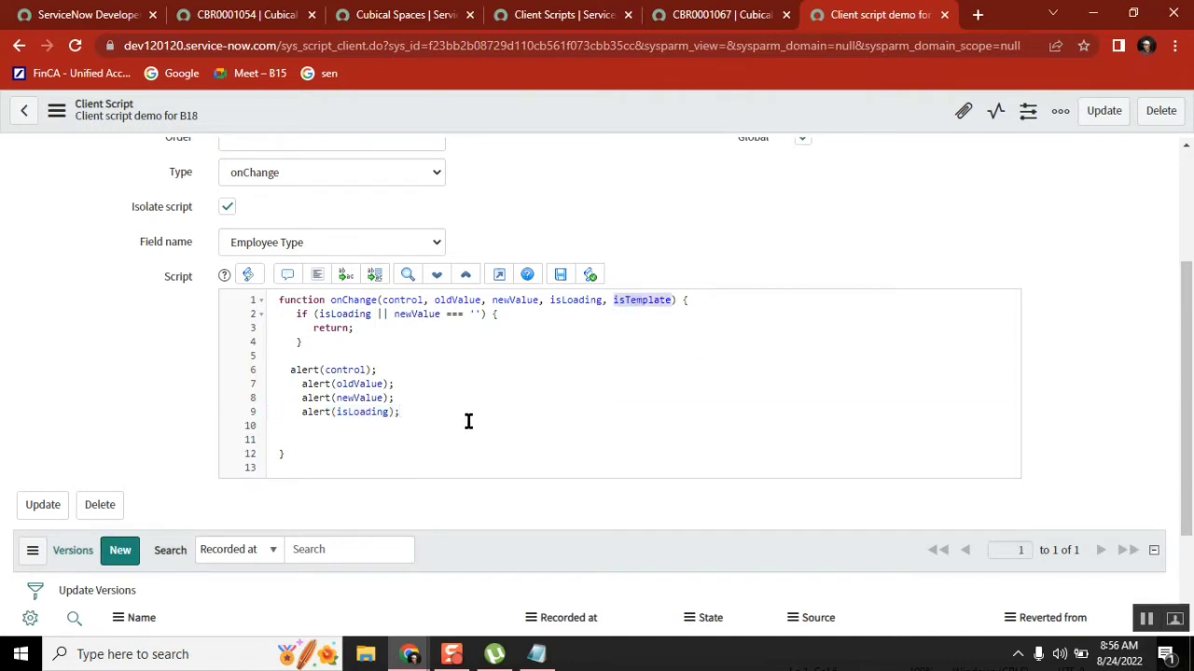
{"action": "left_click", "coordinate": [445, 411]}
{"action": "key", "text": "Return"}
{"action": "type", "text": "a"}
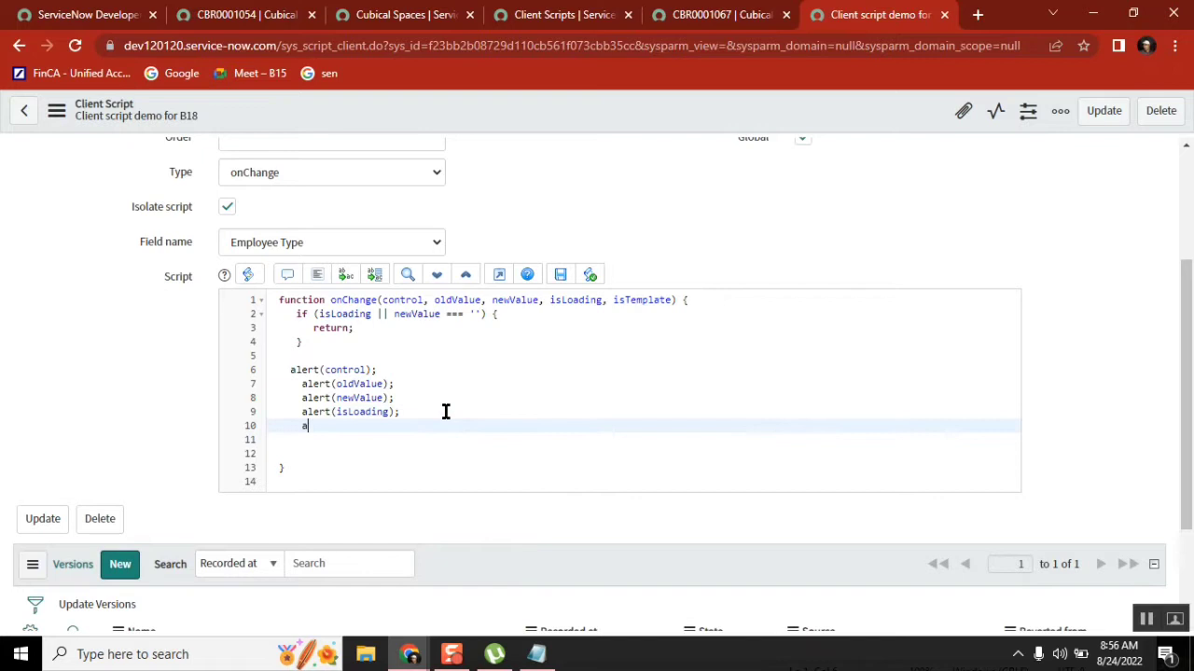
{"action": "type", "text": "lert("}
{"action": "key", "text": "ctrl+v"}
- Finish alert(isTemplate);, reformat the code, save the script, and return to CBR0001054
{"action": "type", "text": ");"}
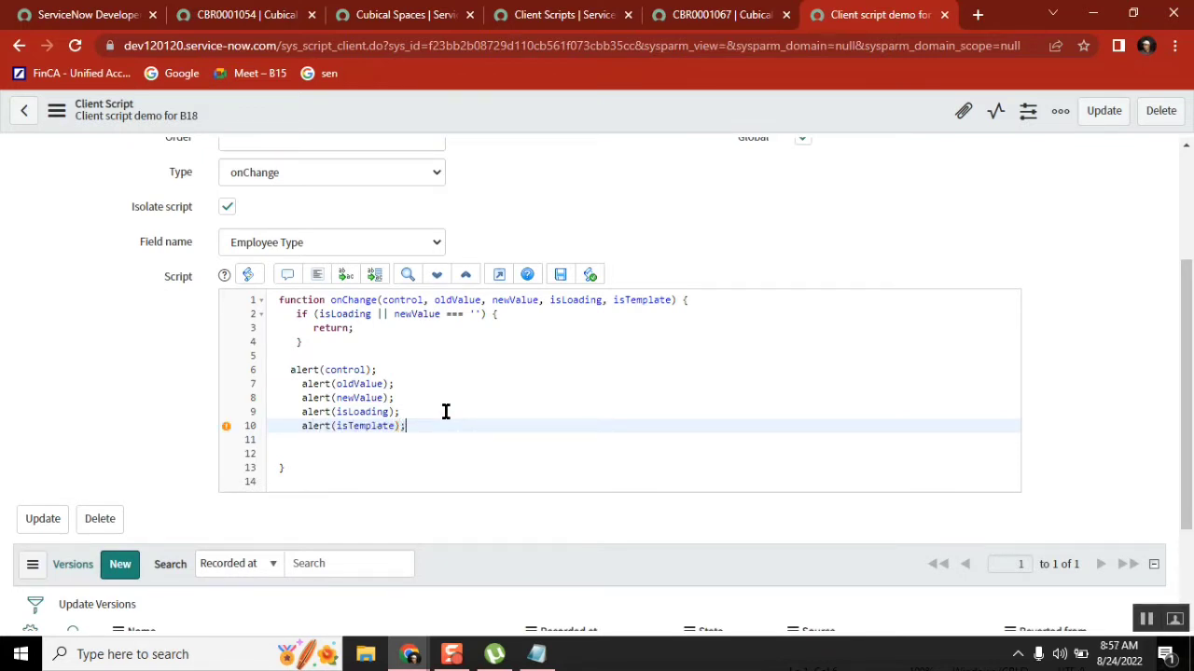
{"action": "left_click", "coordinate": [319, 276]}
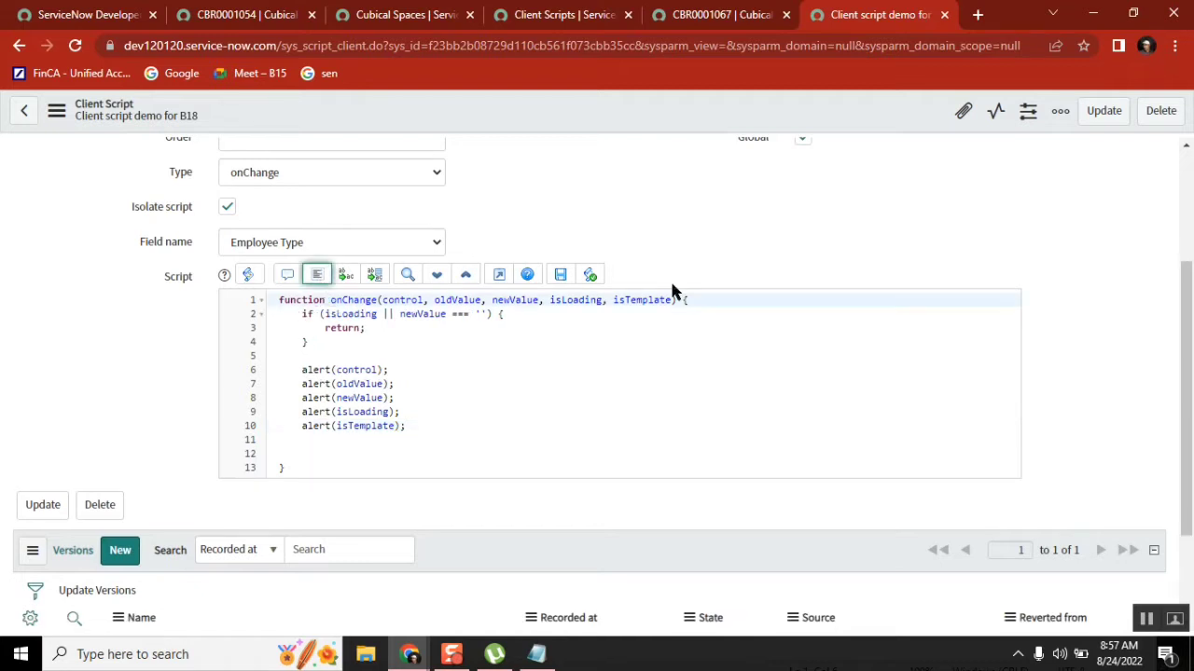
{"action": "right_click", "coordinate": [640, 104]}
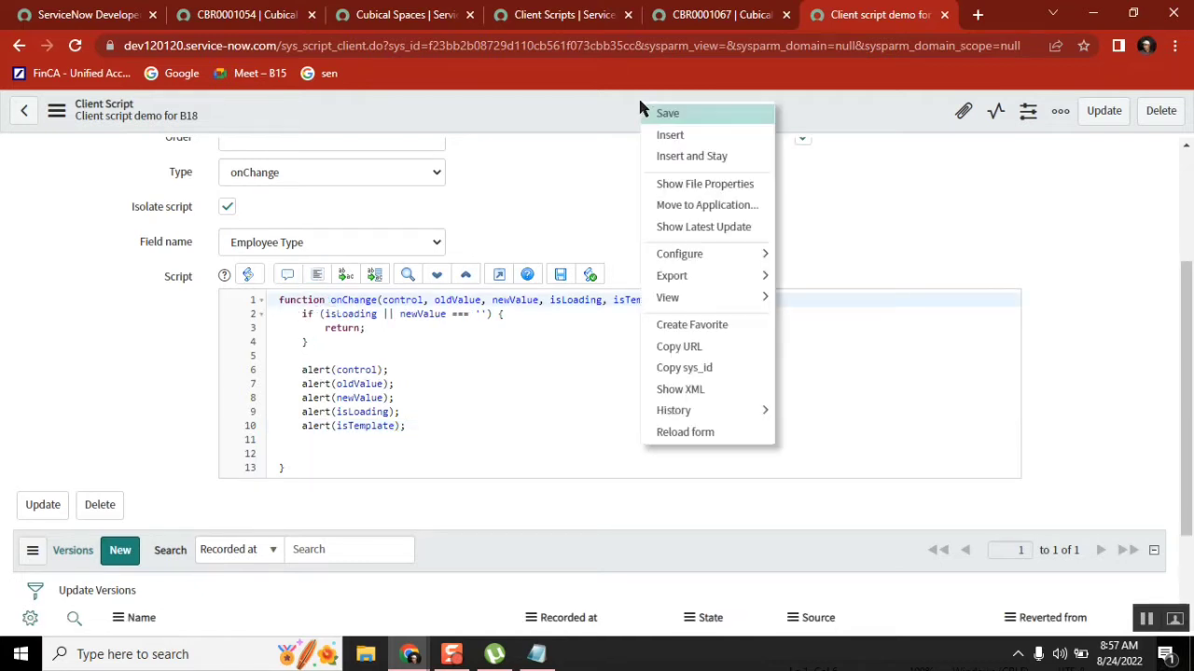
{"action": "left_click", "coordinate": [694, 117]}
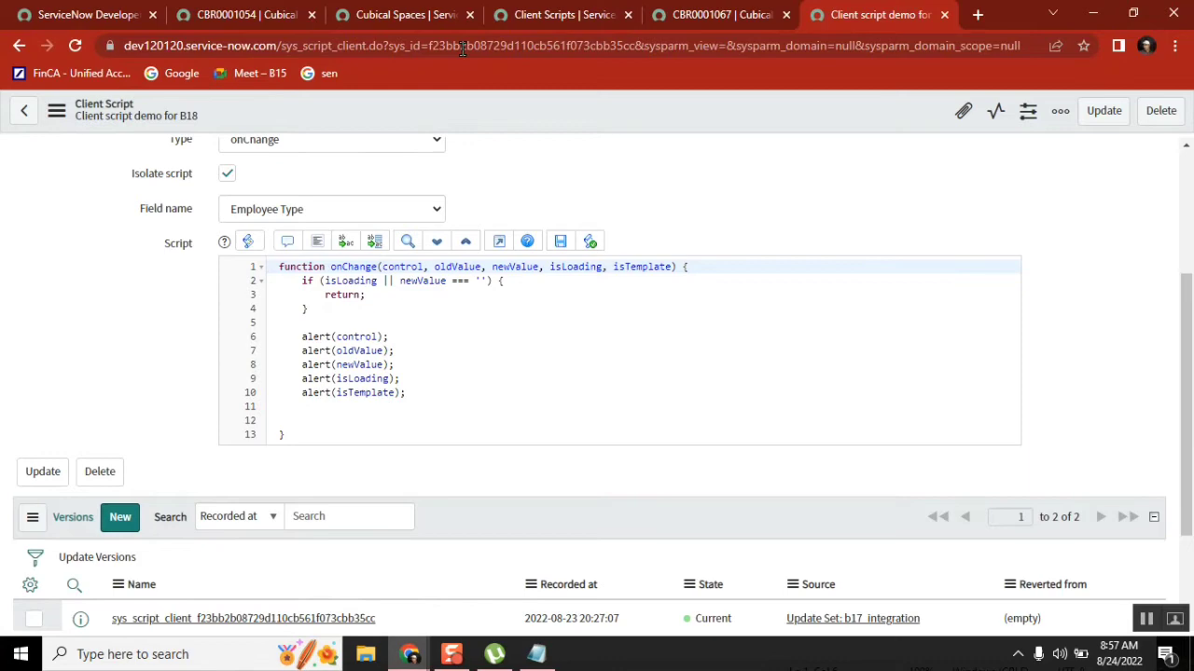
{"action": "left_click", "coordinate": [268, 14]}
- Reload record CBR0001054 and change Employee Type to fire the onChange script
{"action": "left_click", "coordinate": [75, 45]}
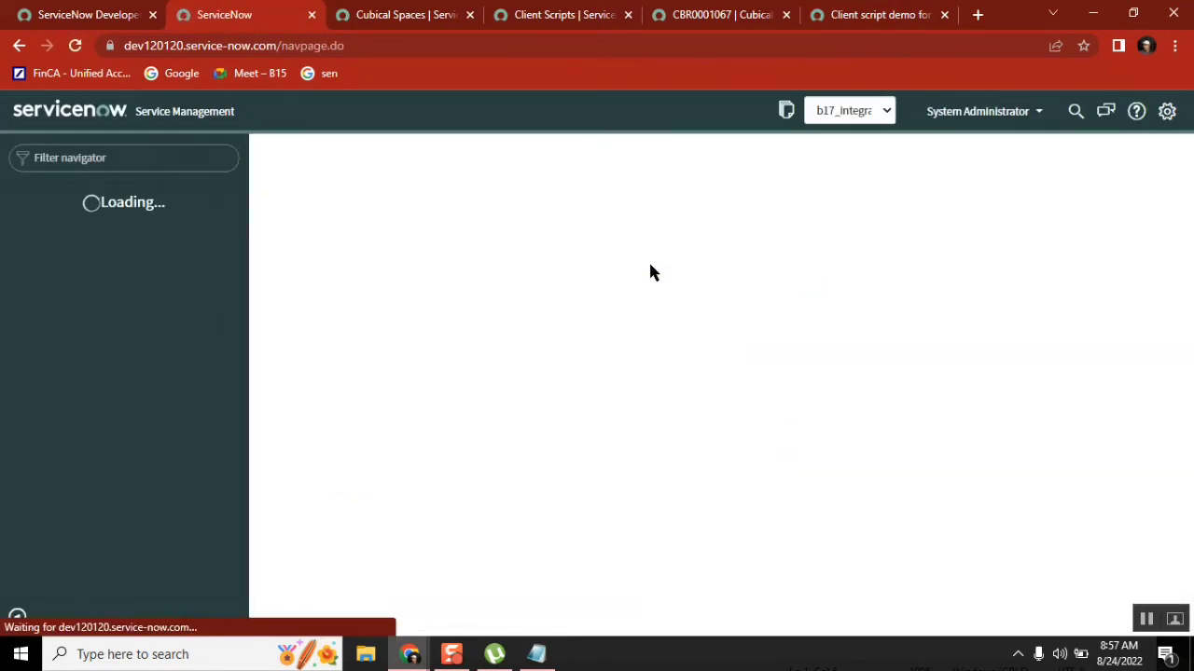
{"action": "left_click", "coordinate": [442, 431]}
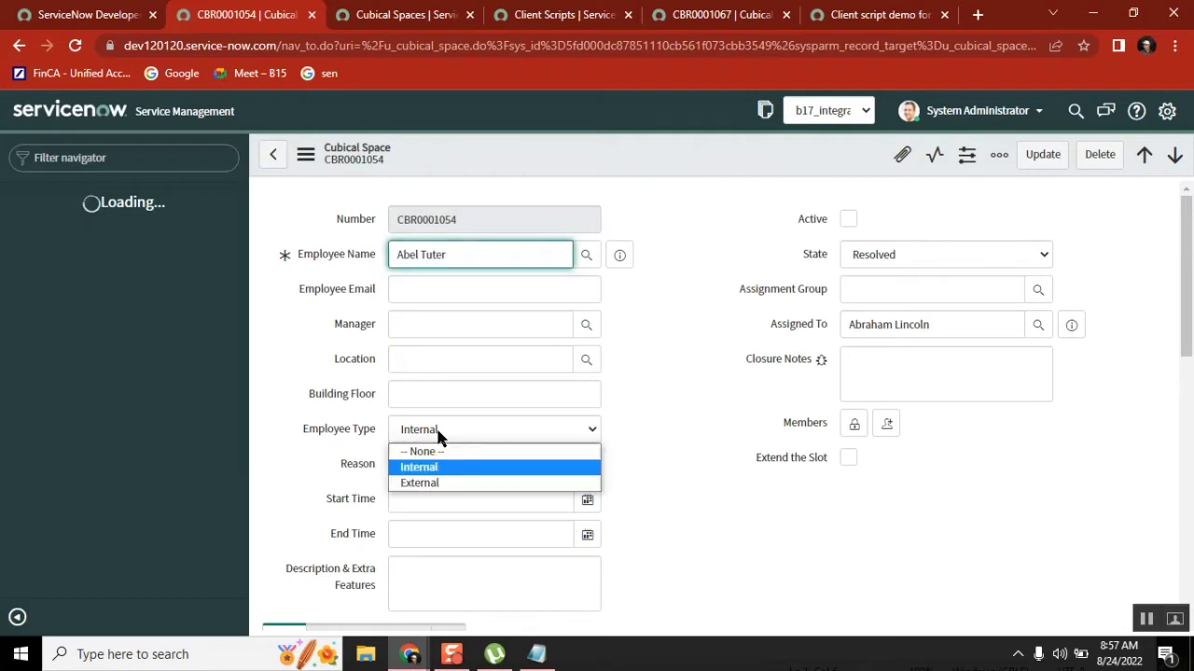
{"action": "left_click", "coordinate": [434, 482]}
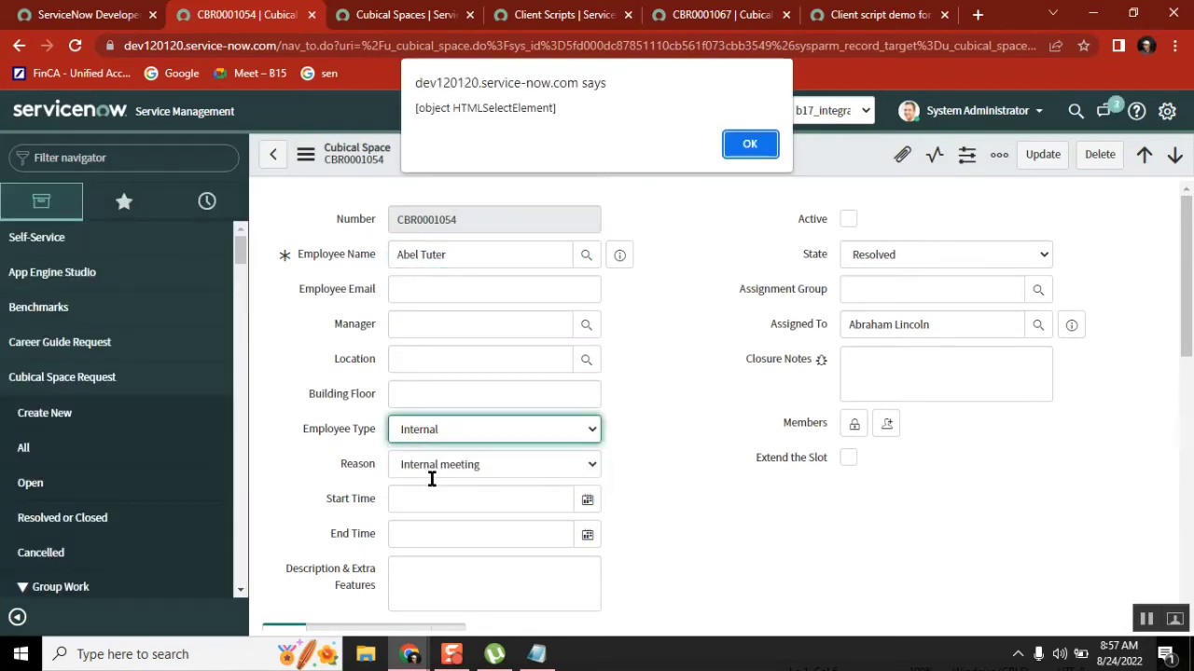
- Review the HTMLSelectElement control alert, then dismiss the int, ext, isLoading and false alerts
{"action": "double_click", "coordinate": [504, 111]}
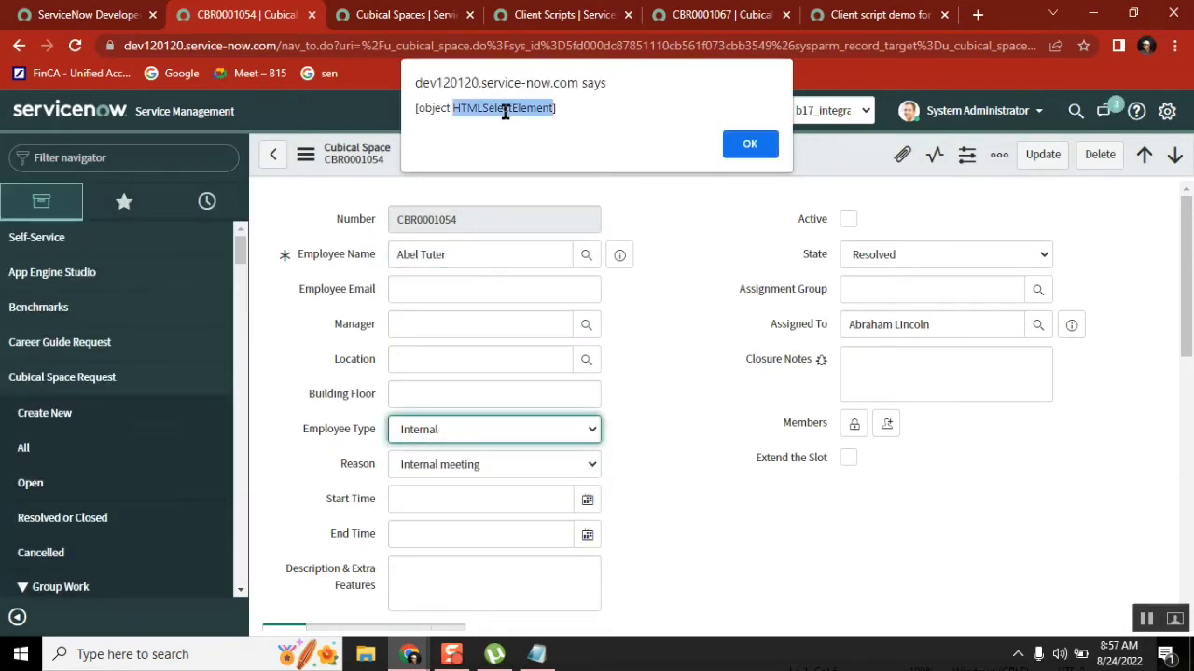
{"action": "double_click", "coordinate": [433, 111]}
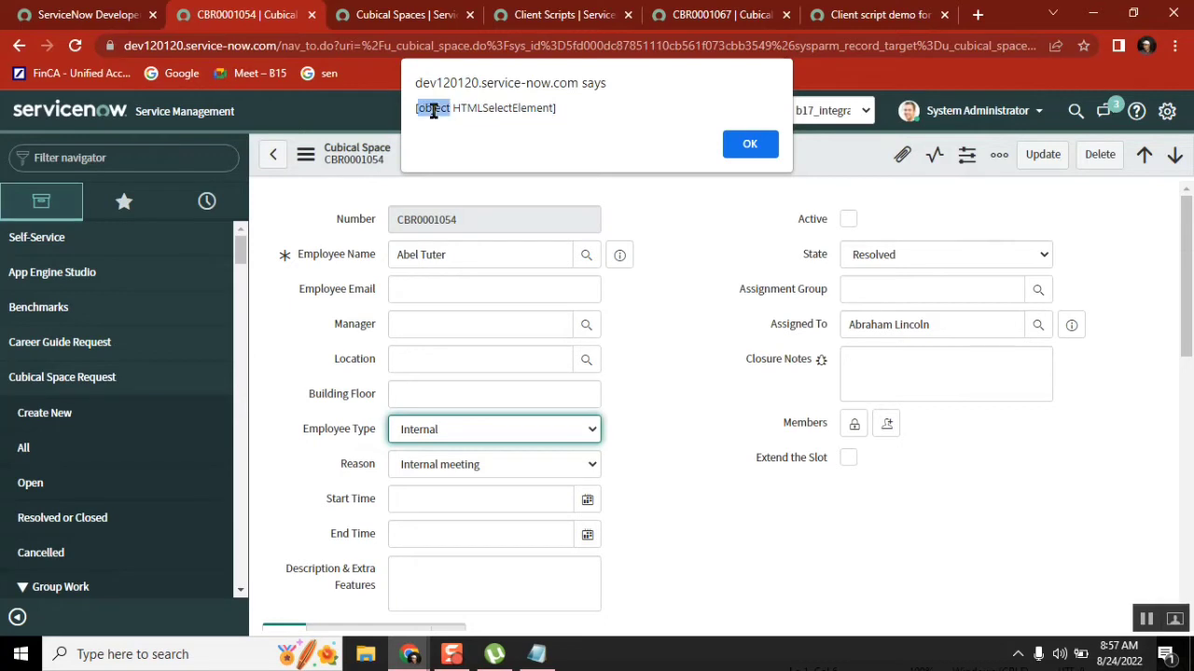
{"action": "left_click", "coordinate": [746, 149]}
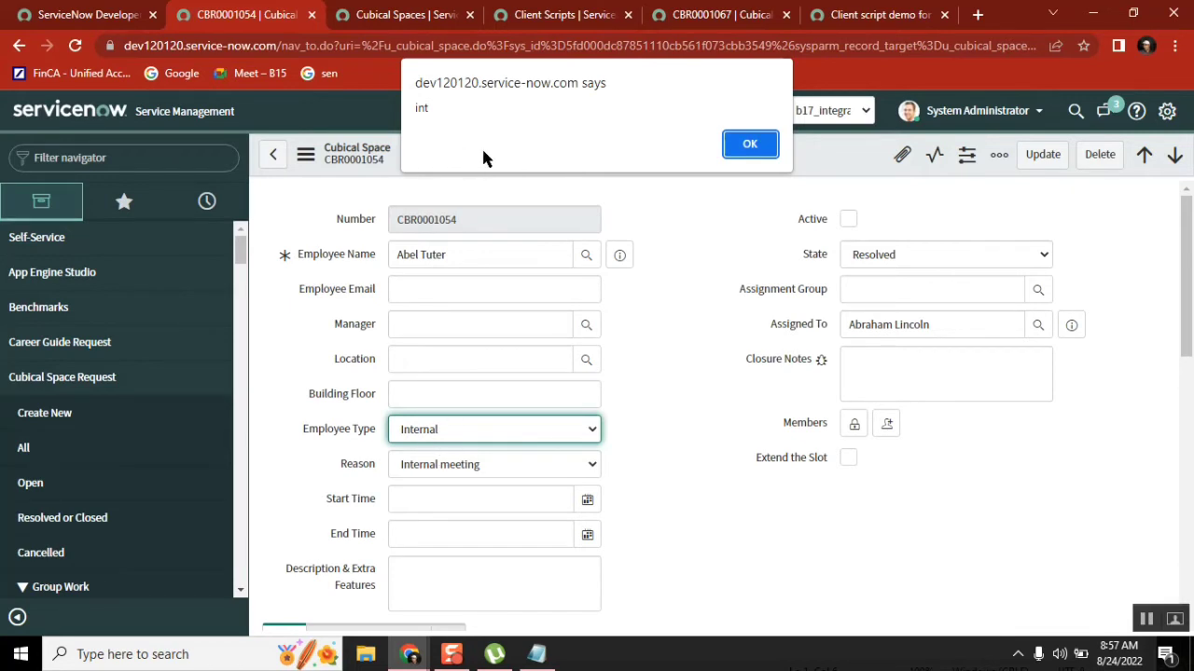
{"action": "left_click", "coordinate": [737, 149]}
{"action": "left_click", "coordinate": [751, 145]}
{"action": "left_click", "coordinate": [749, 145]}
{"action": "left_click", "coordinate": [746, 147]}
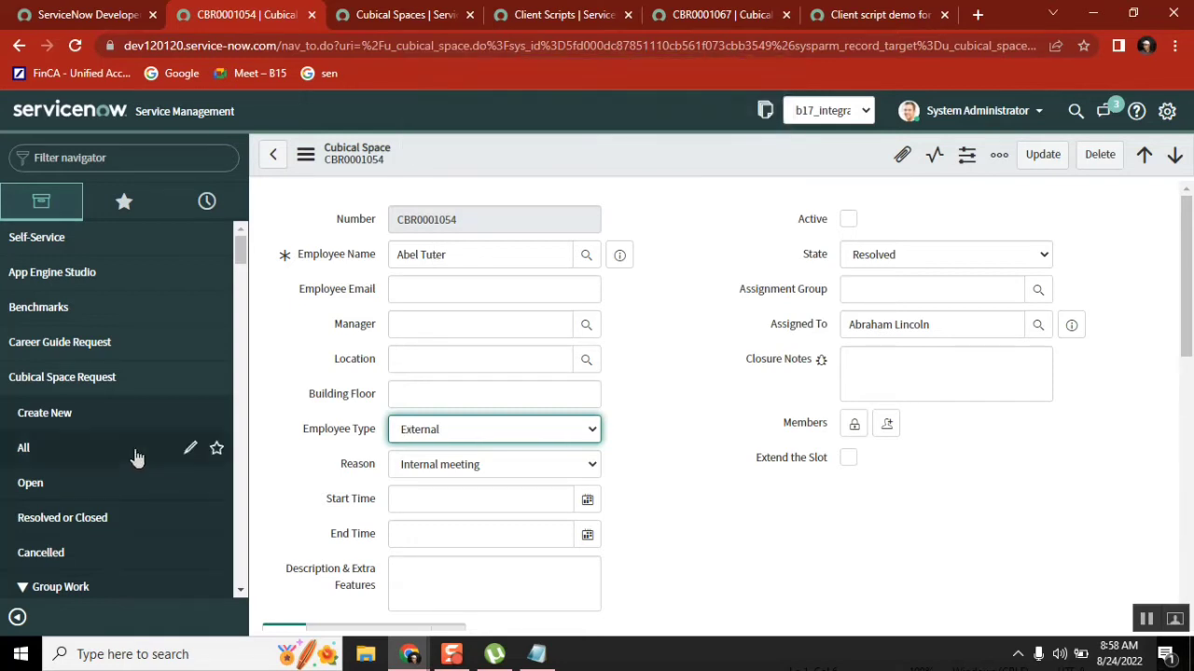
- Open a new Cubical Space record in another tab, then open CBR0001054's Employee Type choices
{"action": "middle_click", "coordinate": [44, 412]}
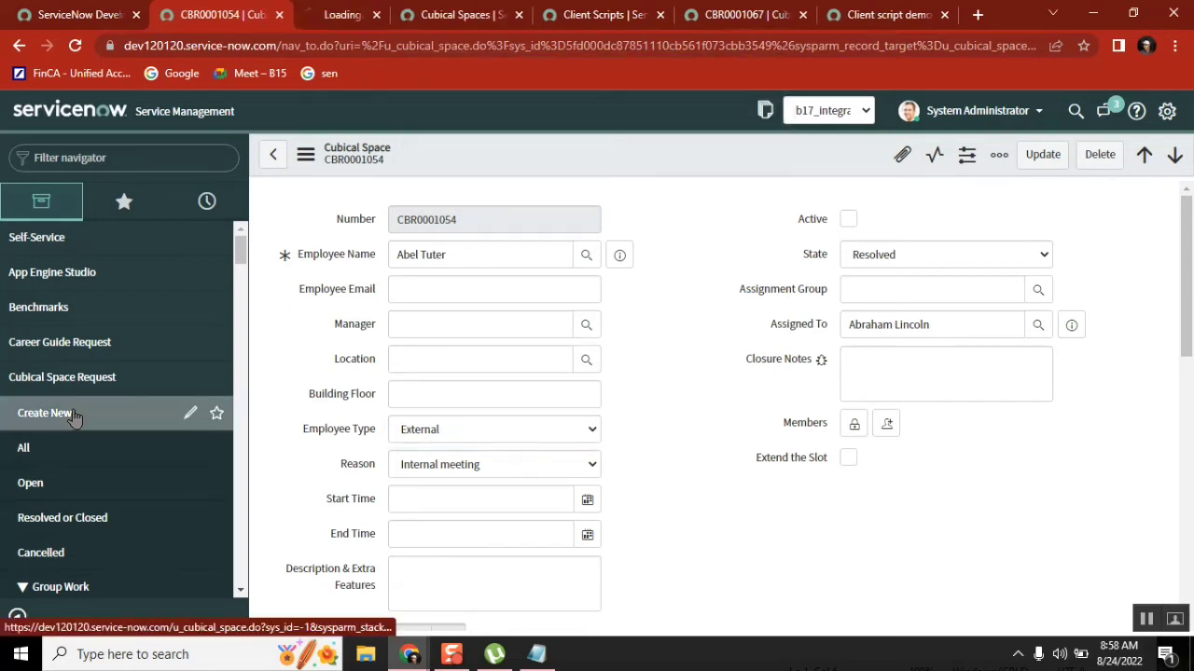
{"action": "left_click", "coordinate": [340, 14]}
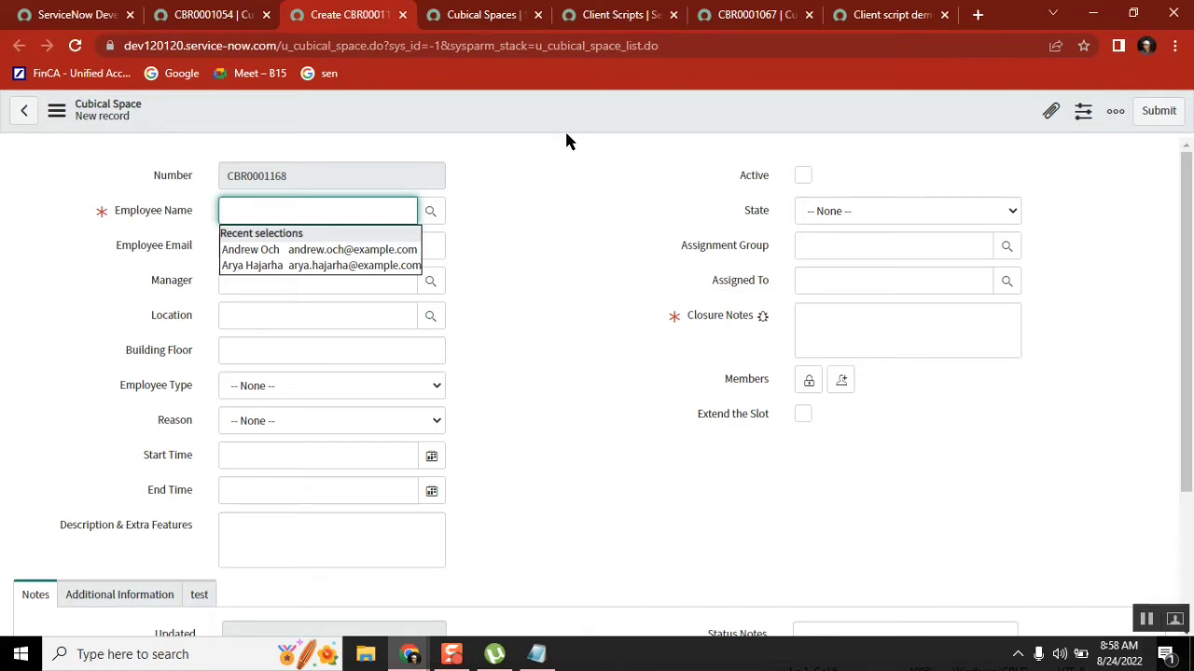
{"action": "left_click", "coordinate": [221, 16]}
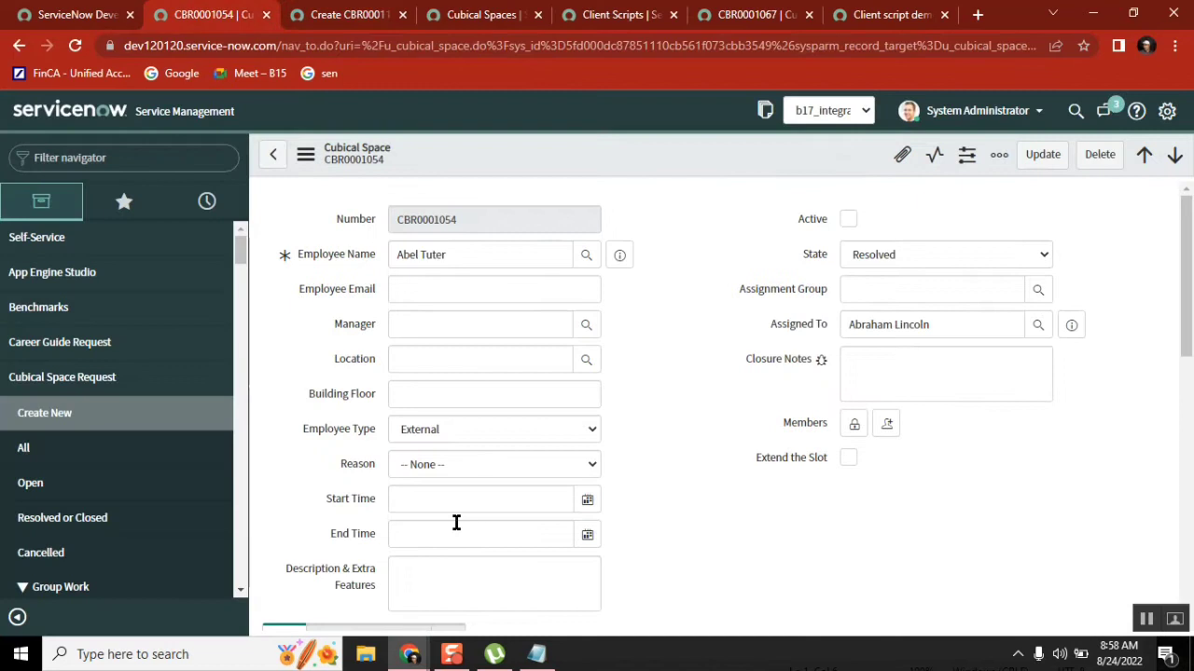
{"action": "left_click", "coordinate": [452, 426]}
- Switch Employee Type to Internal and dismiss each alert through the final false one
{"action": "left_click", "coordinate": [449, 475]}
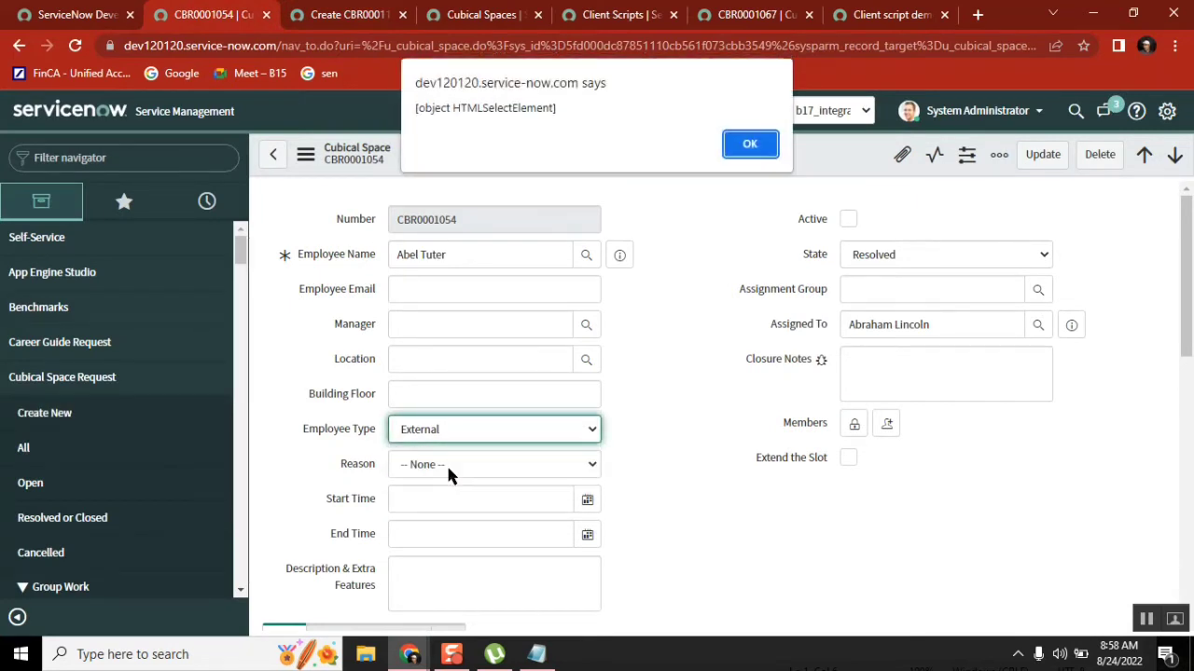
{"action": "key", "text": "Return"}
{"action": "key", "text": "Return"}
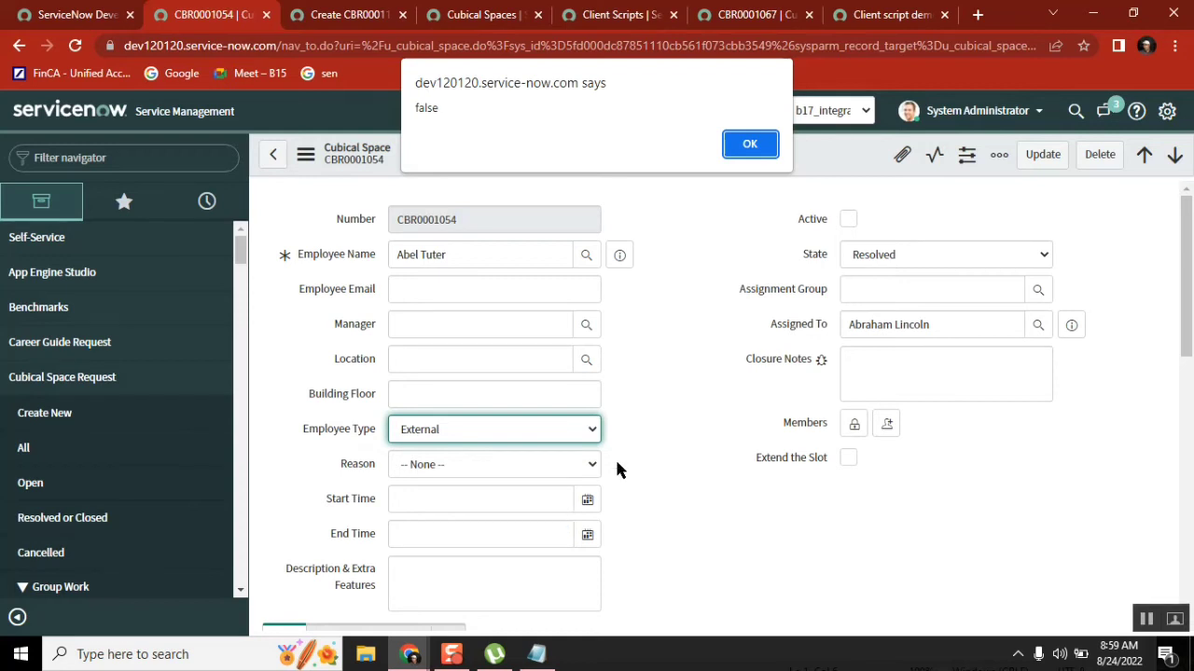
{"action": "left_click", "coordinate": [760, 152]}
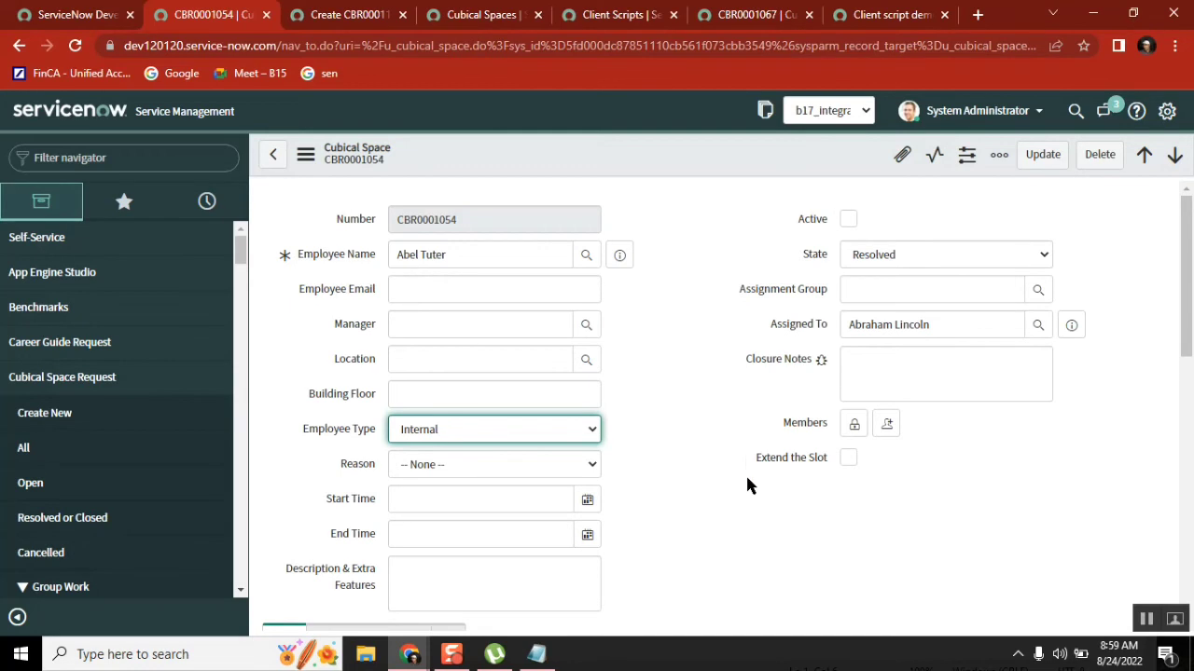
{"action": "left_click", "coordinate": [697, 387]}
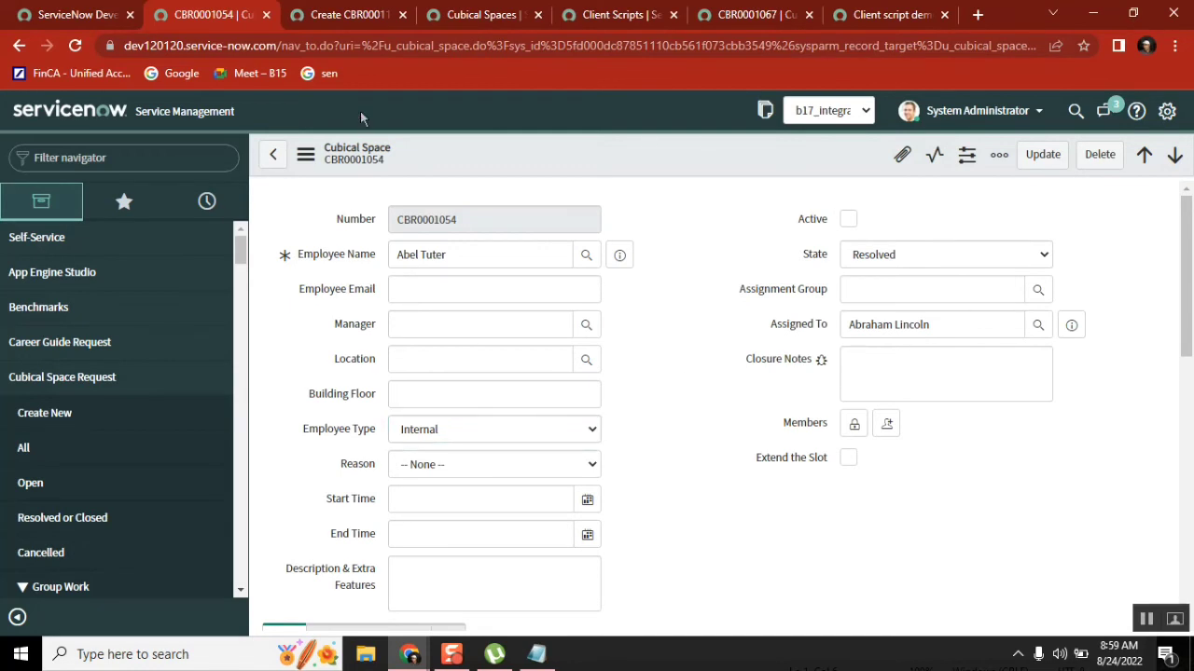
- Inspect the isLoading alert and parameter in the client script, then return to CBR0001054
{"action": "left_click", "coordinate": [865, 14]}
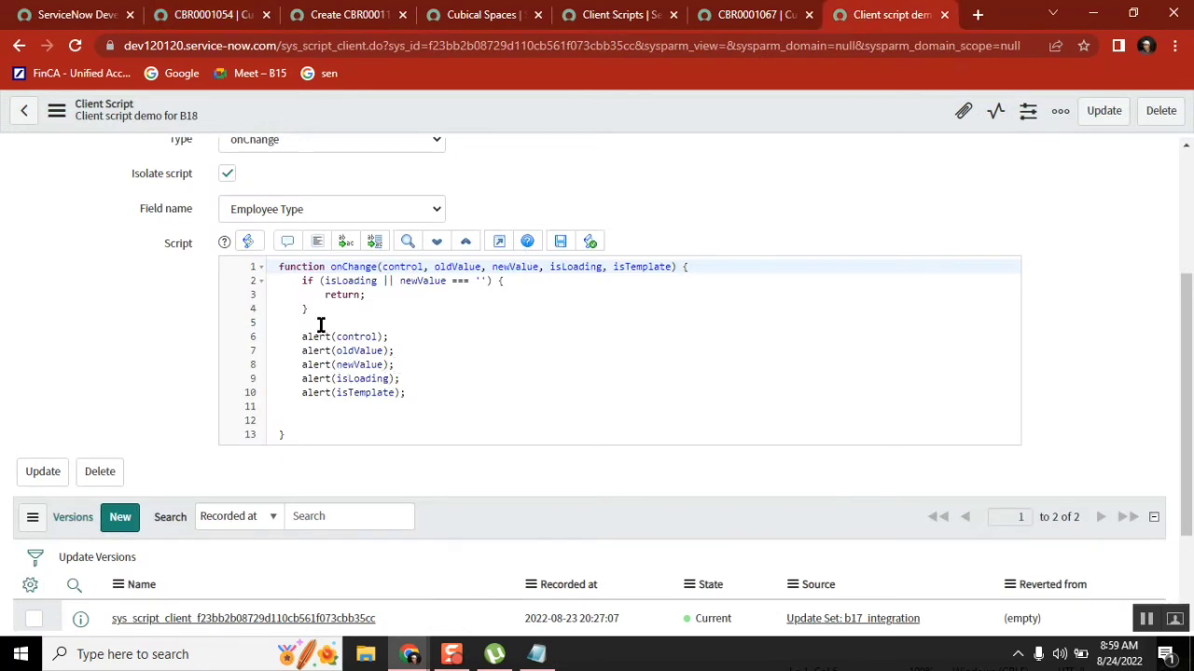
{"action": "double_click", "coordinate": [364, 379]}
{"action": "double_click", "coordinate": [572, 267]}
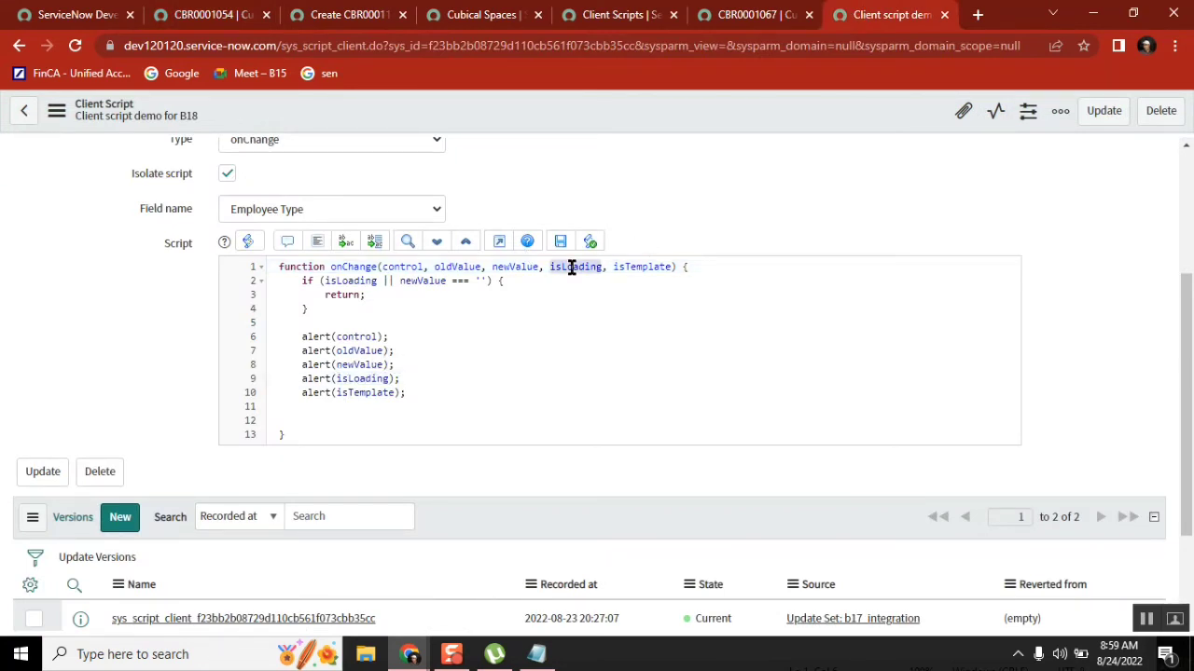
{"action": "left_click", "coordinate": [328, 15]}
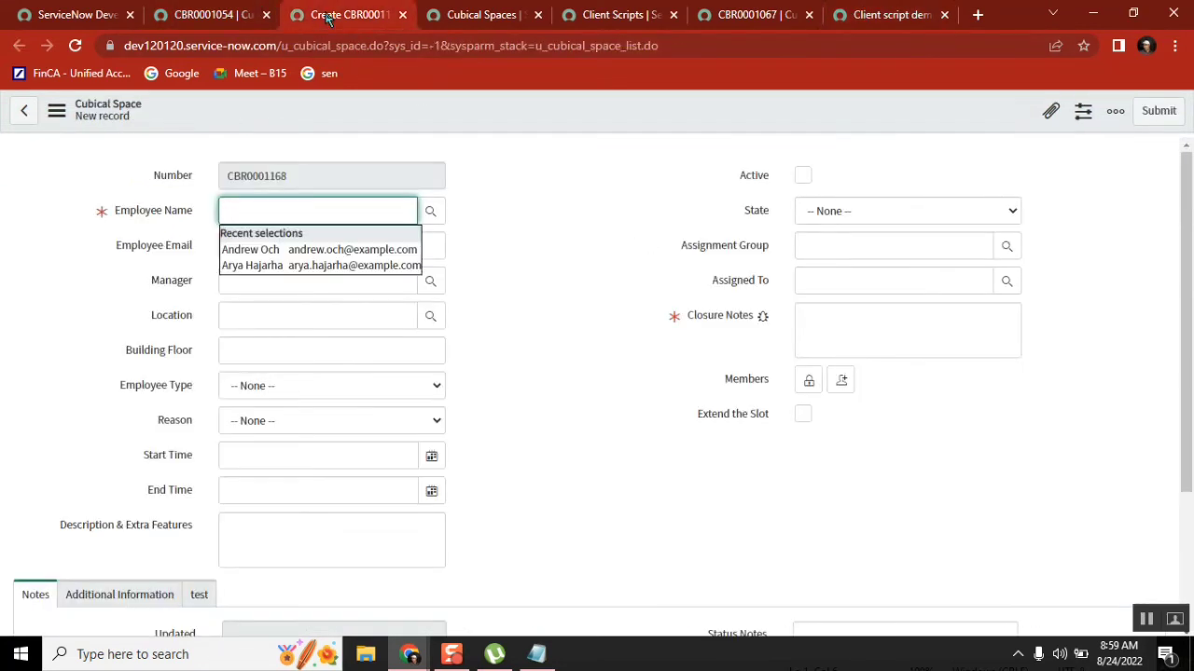
{"action": "left_click", "coordinate": [223, 18]}
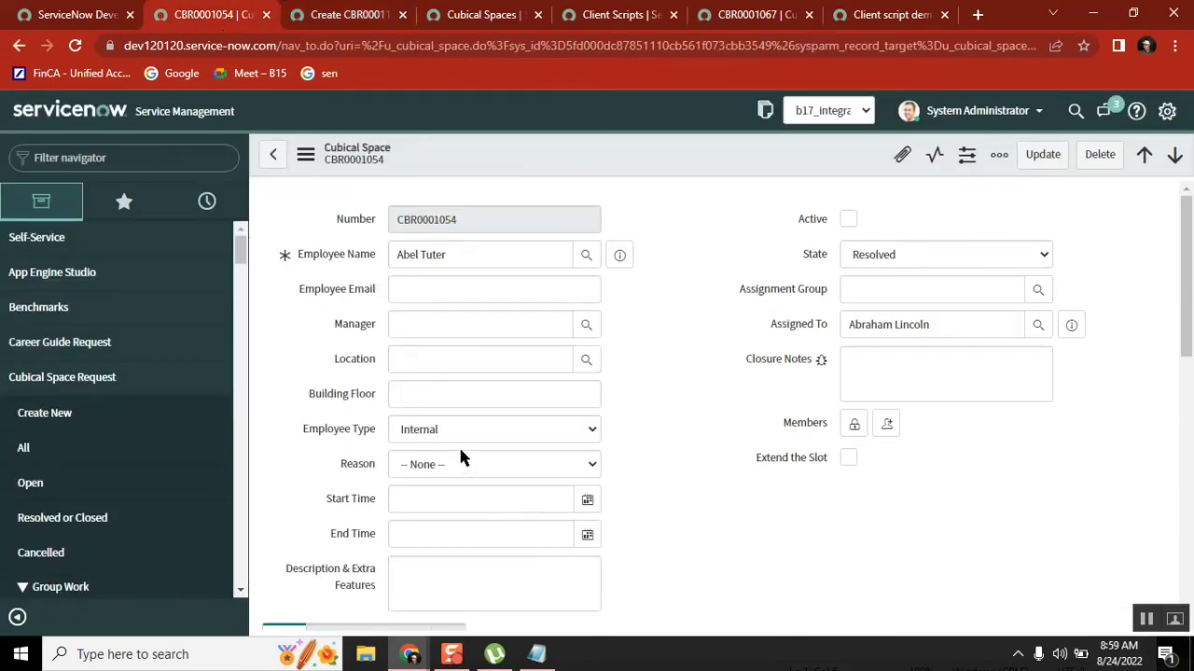
- Set Employee Type to External, step through the alerts, and reload the new Cubical Space record
{"action": "left_click", "coordinate": [512, 431]}
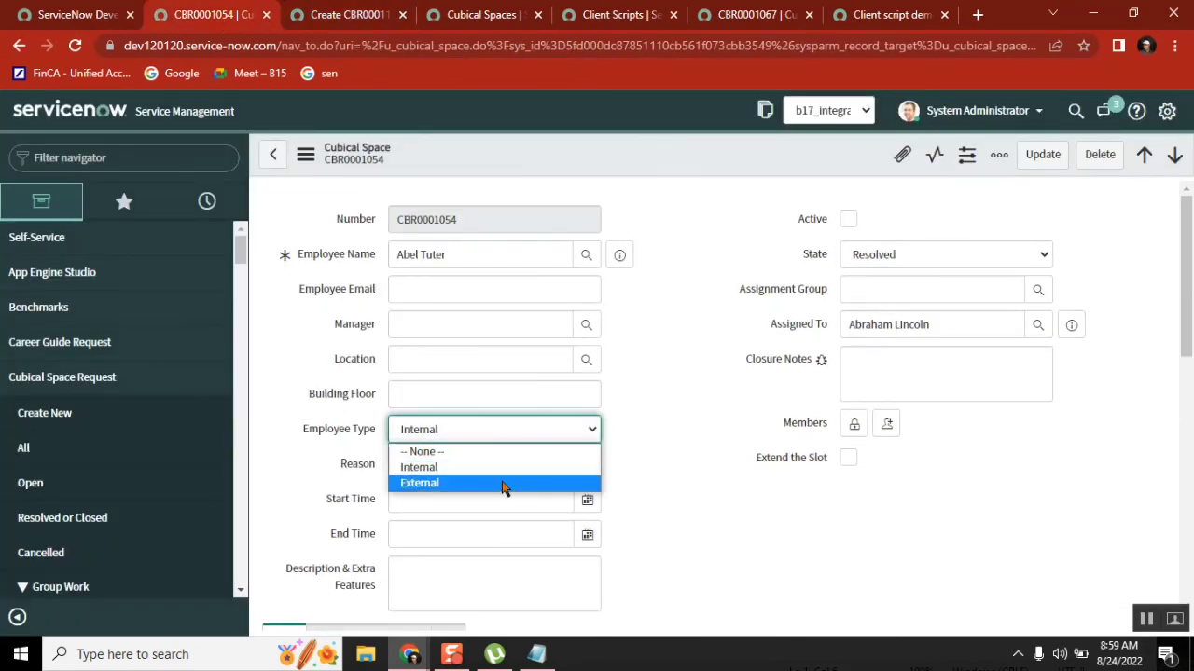
{"action": "left_click", "coordinate": [501, 485]}
{"action": "key", "text": "Return"}
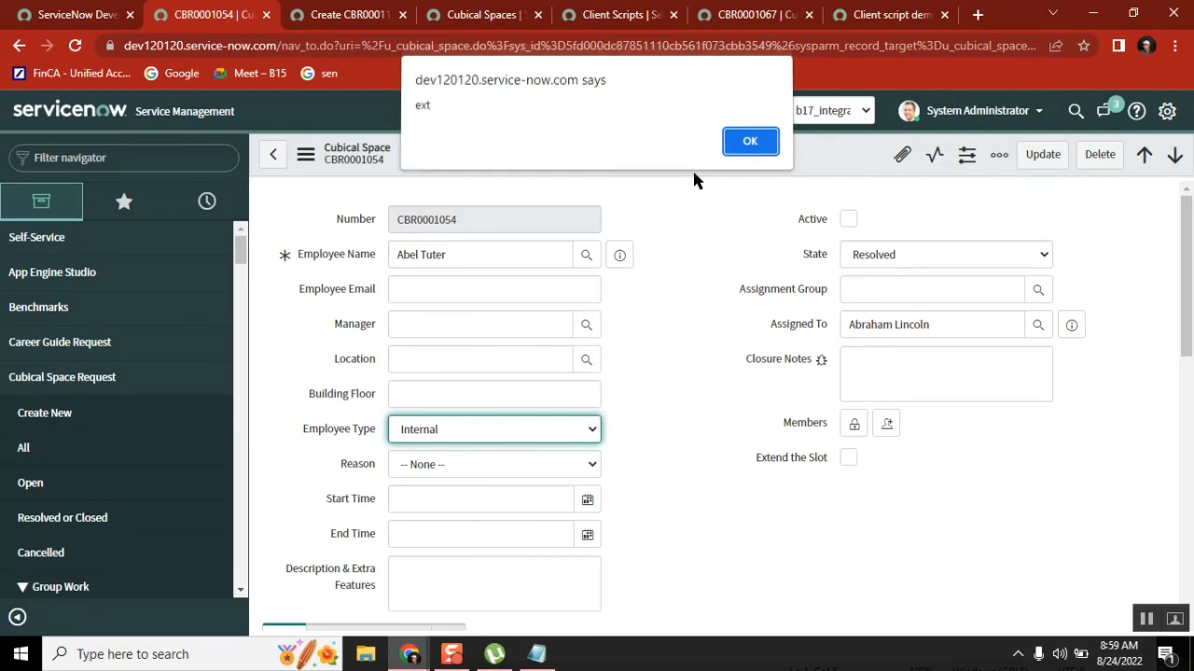
{"action": "key", "text": "Return"}
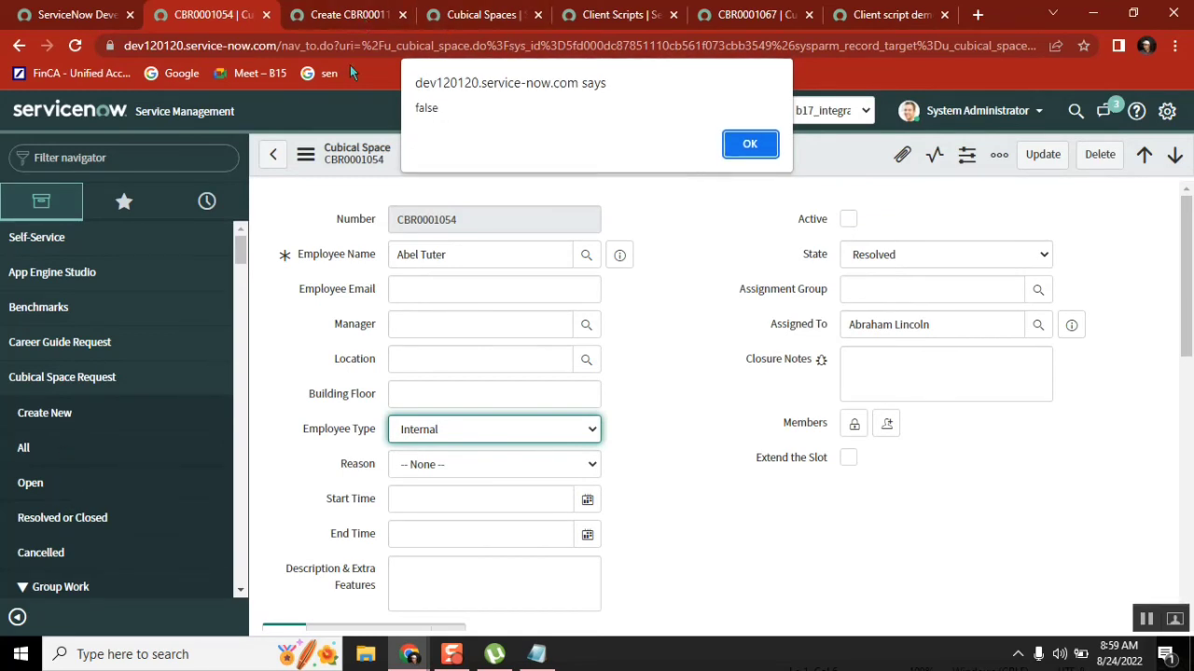
{"action": "left_click", "coordinate": [345, 14]}
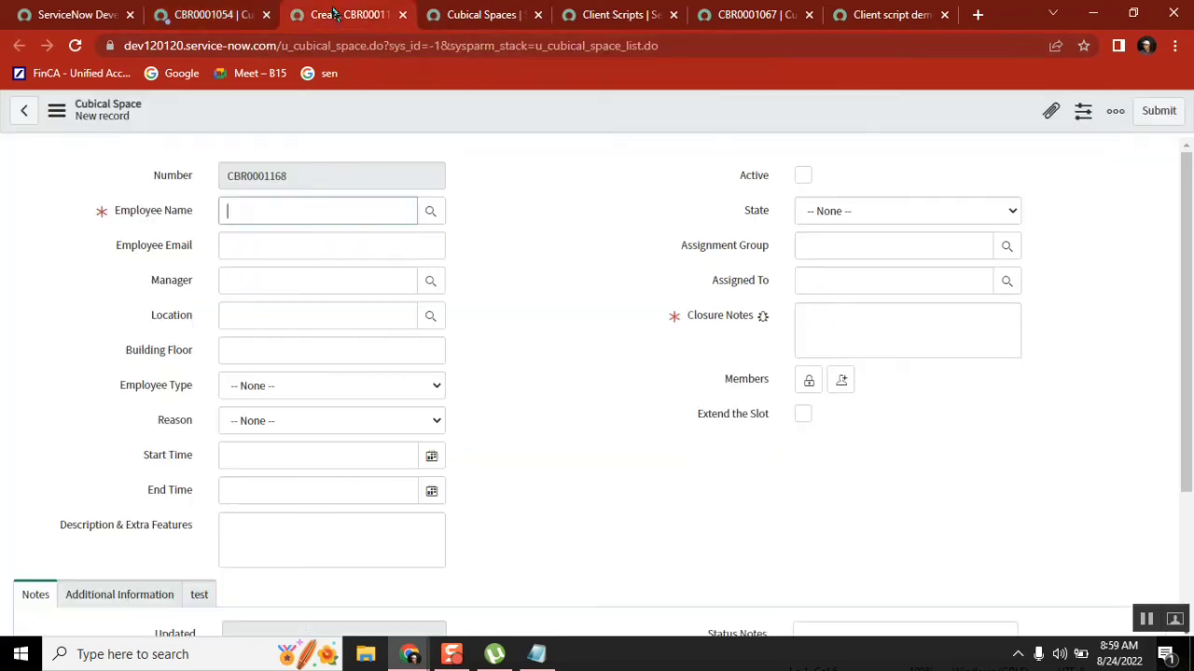
{"action": "left_click", "coordinate": [76, 49]}
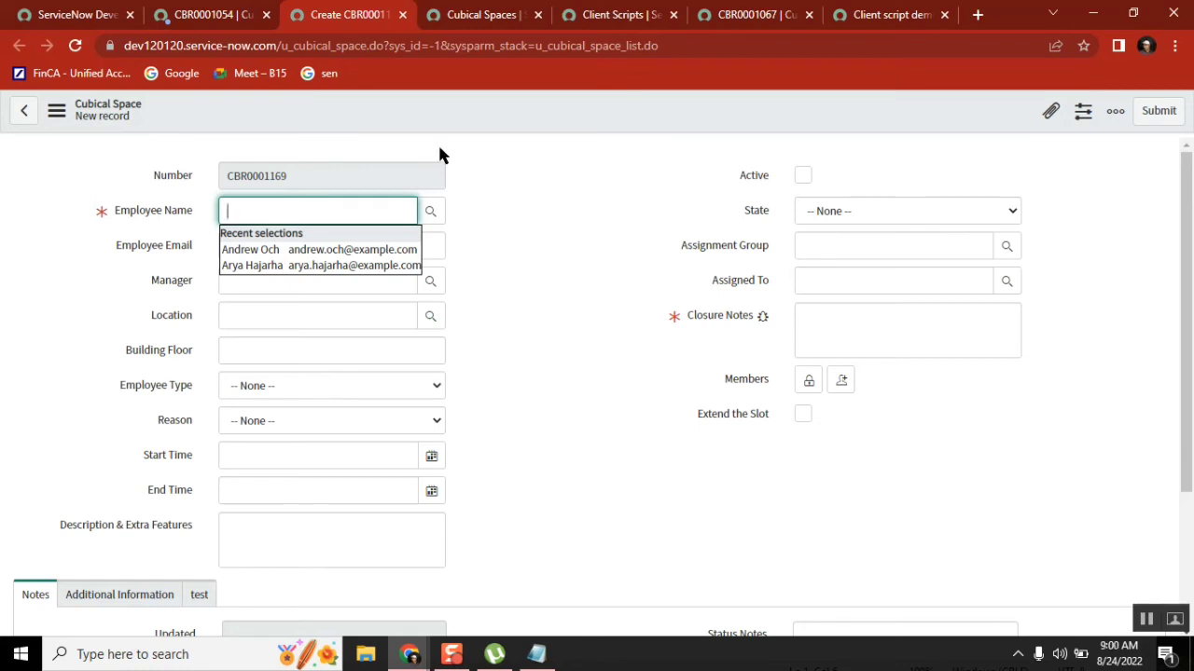
- Dismiss the final false alert on CBR0001054 and click into the Filter navigator
{"action": "left_click", "coordinate": [222, 13]}
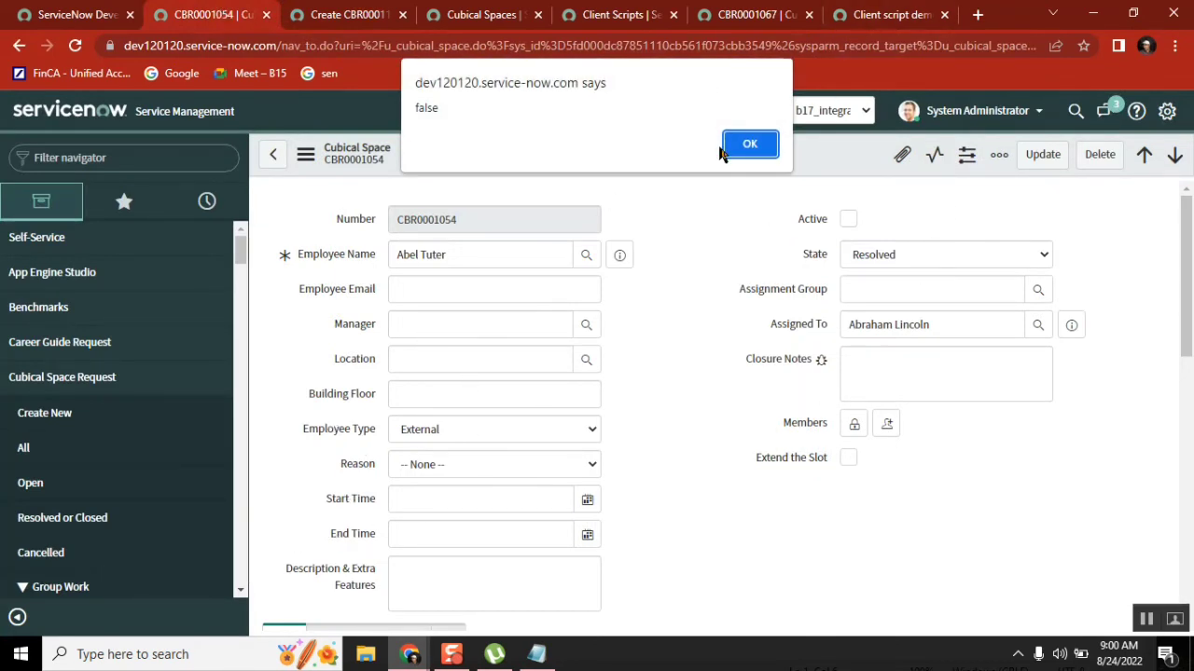
{"action": "double_click", "coordinate": [418, 107]}
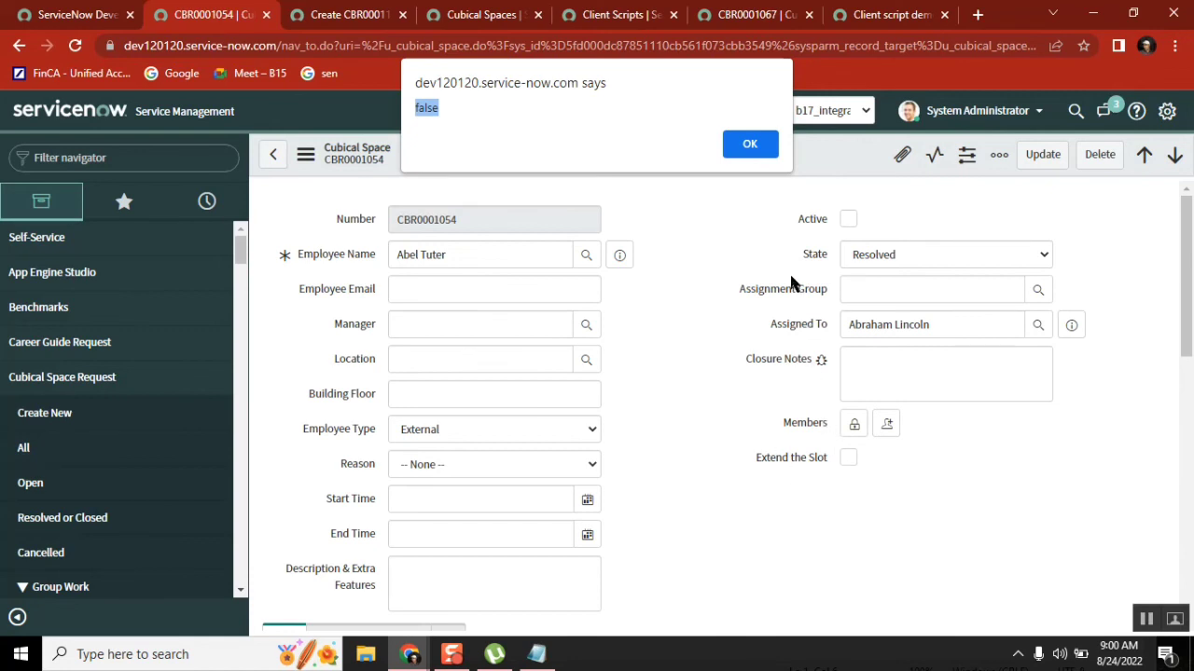
{"action": "left_click", "coordinate": [746, 158]}
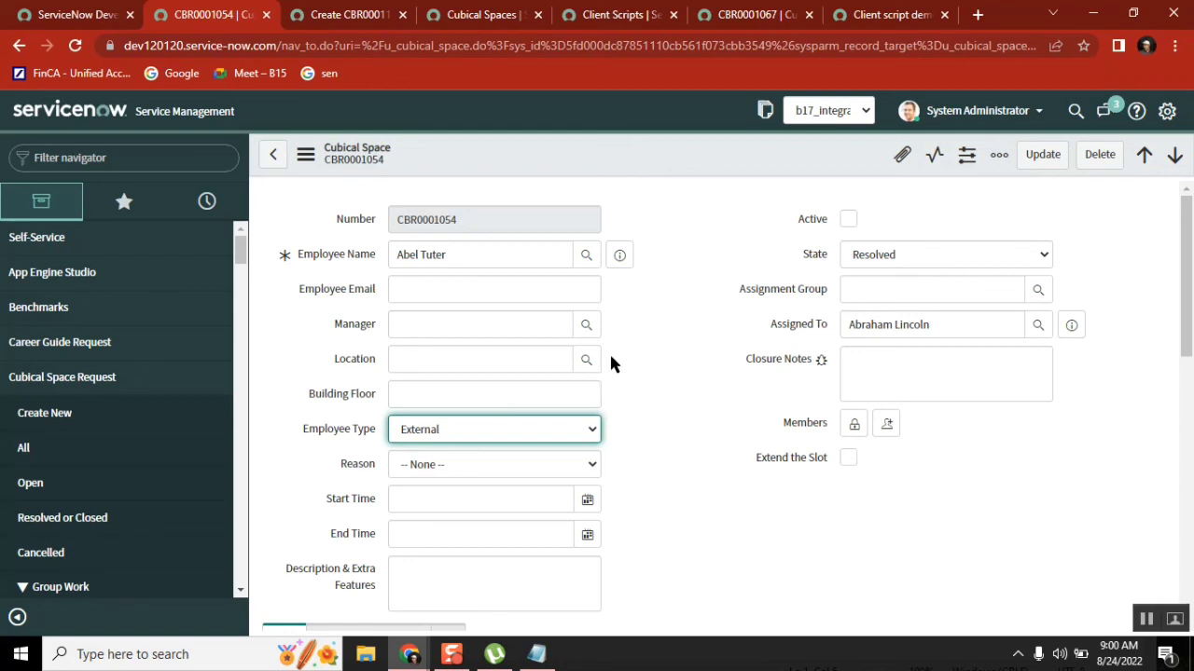
{"action": "left_click", "coordinate": [127, 157]}
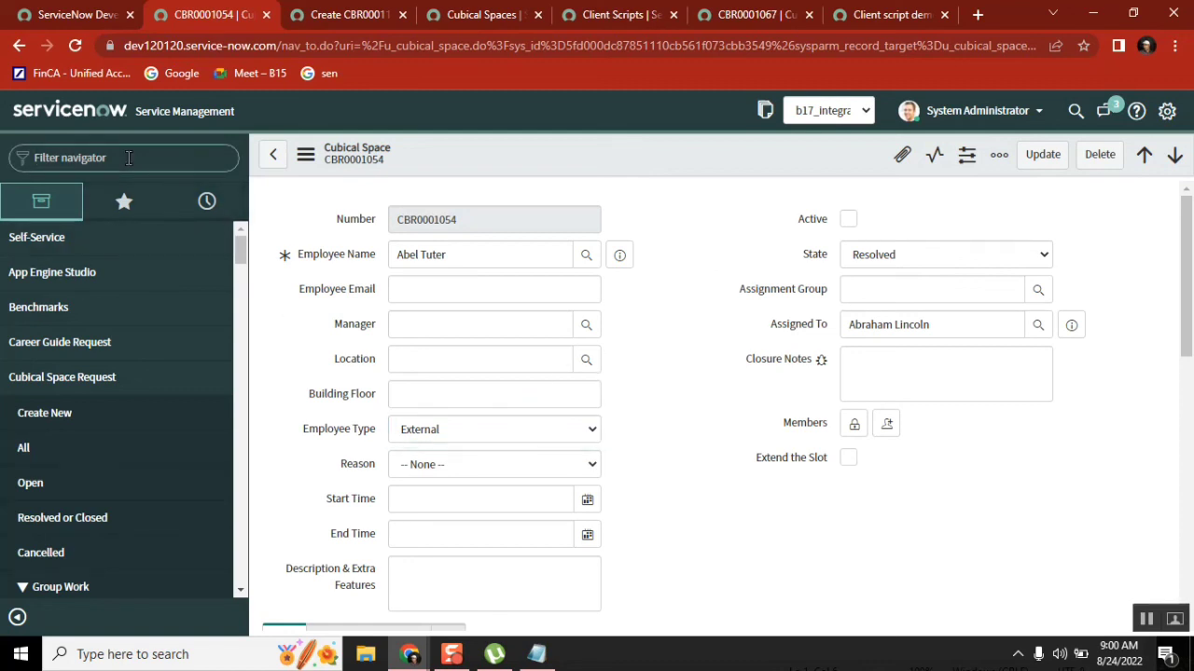